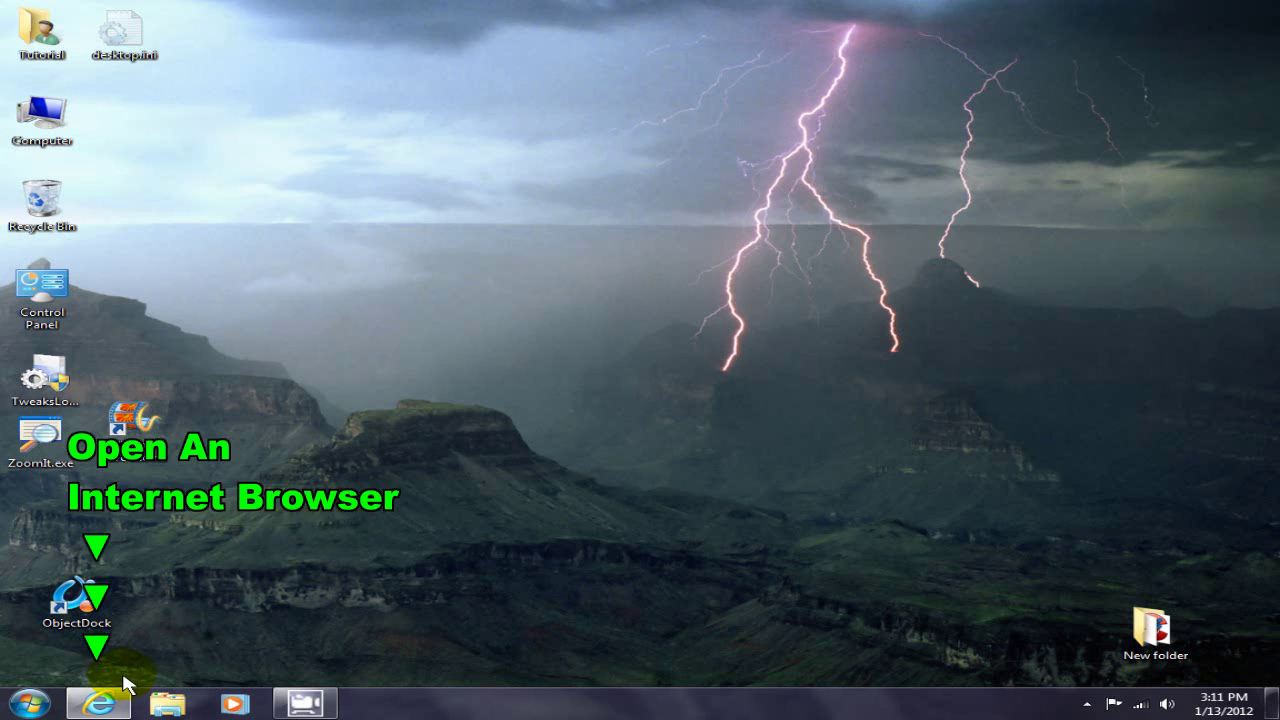
Bring the YouTube browser window forward and go to the sign-in page
mouse_move(94, 705)
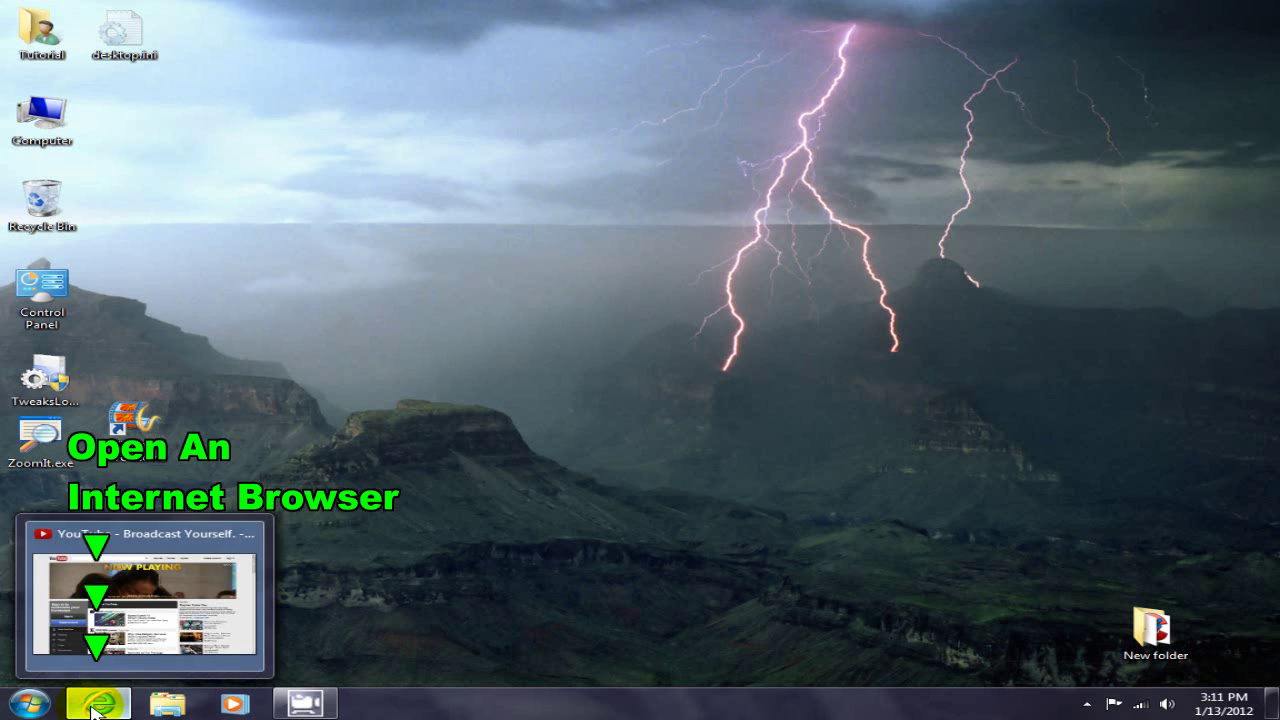
left_click(120, 660)
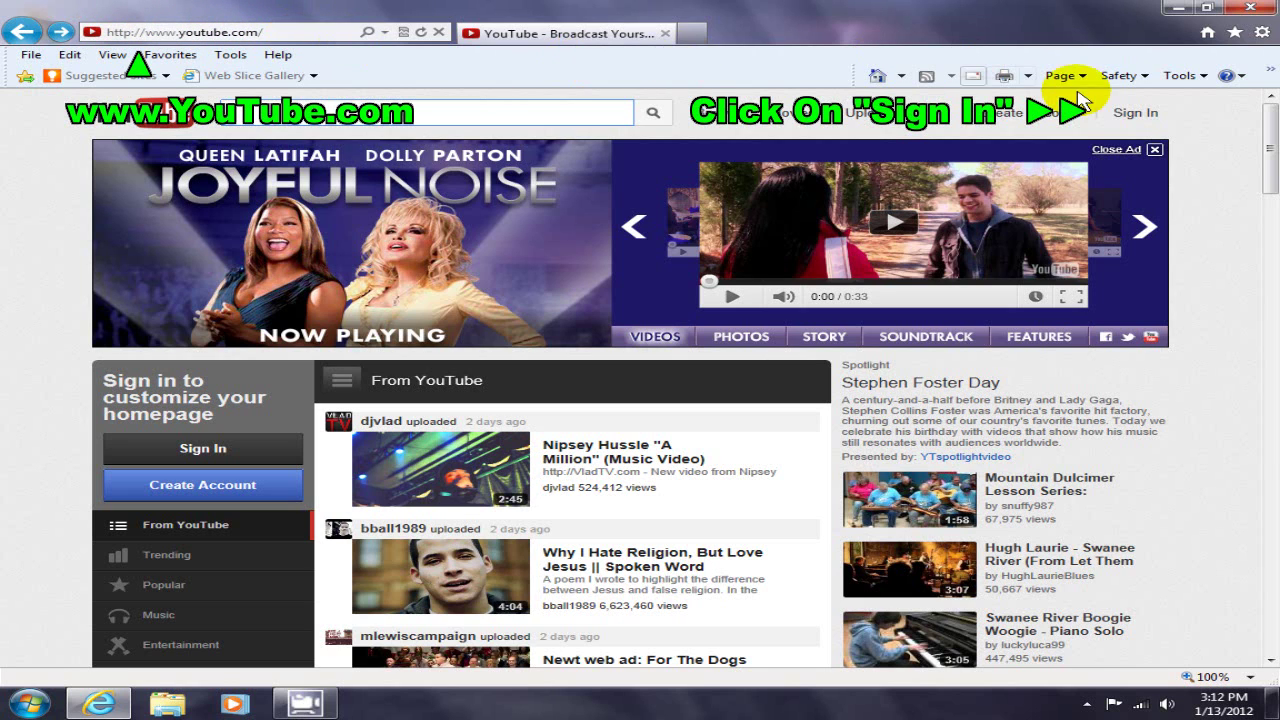
left_click(1139, 114)
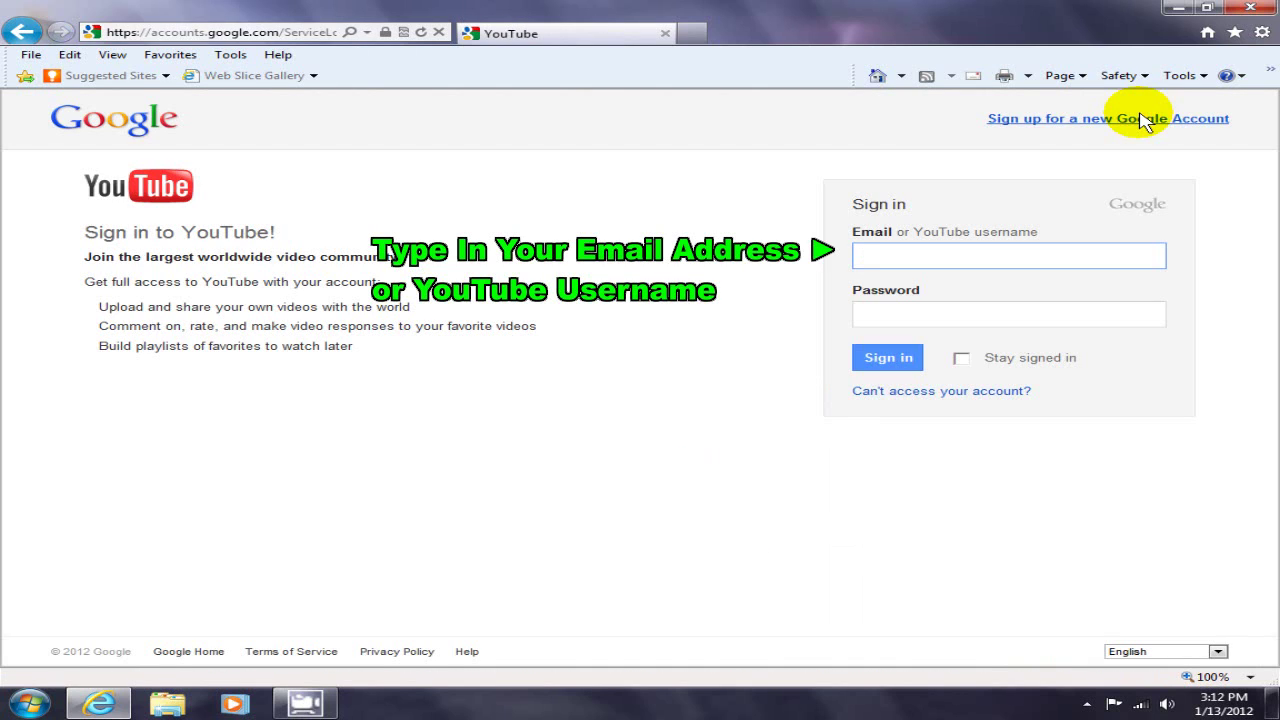
Paste the account e-mail, enter the account password, and sign in through Google Accounts
right_click(872, 262)
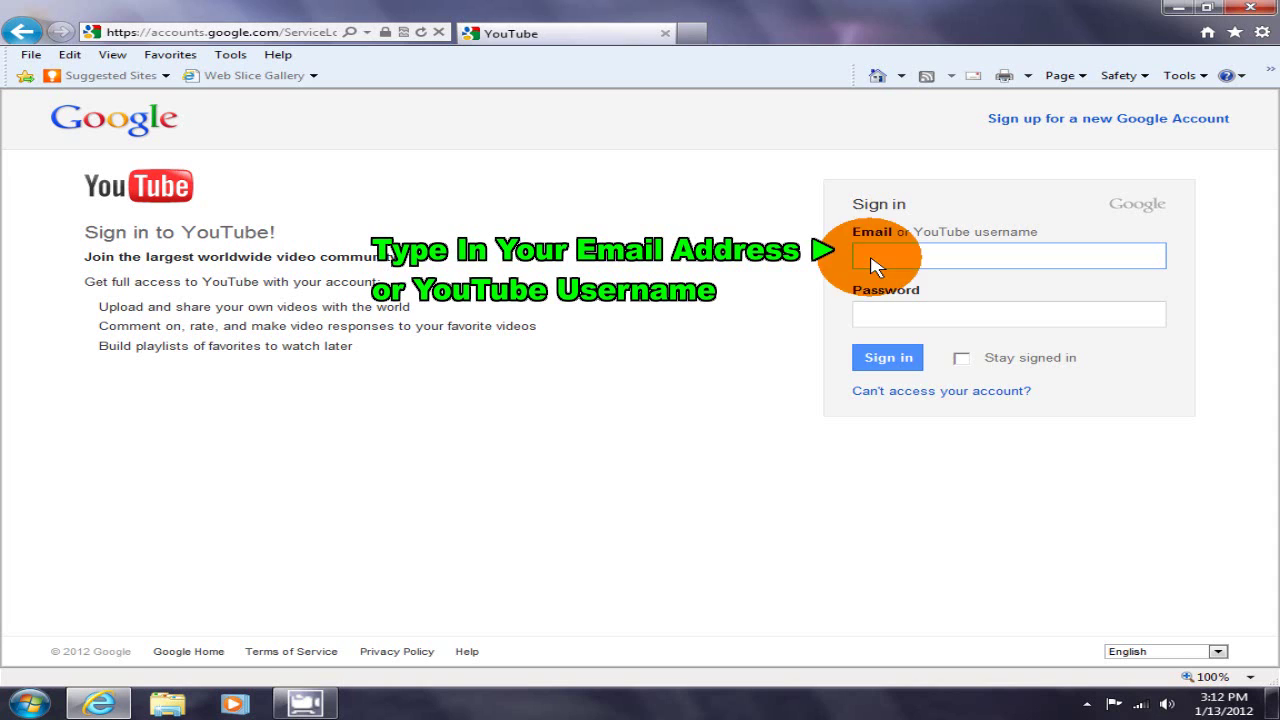
left_click(936, 340)
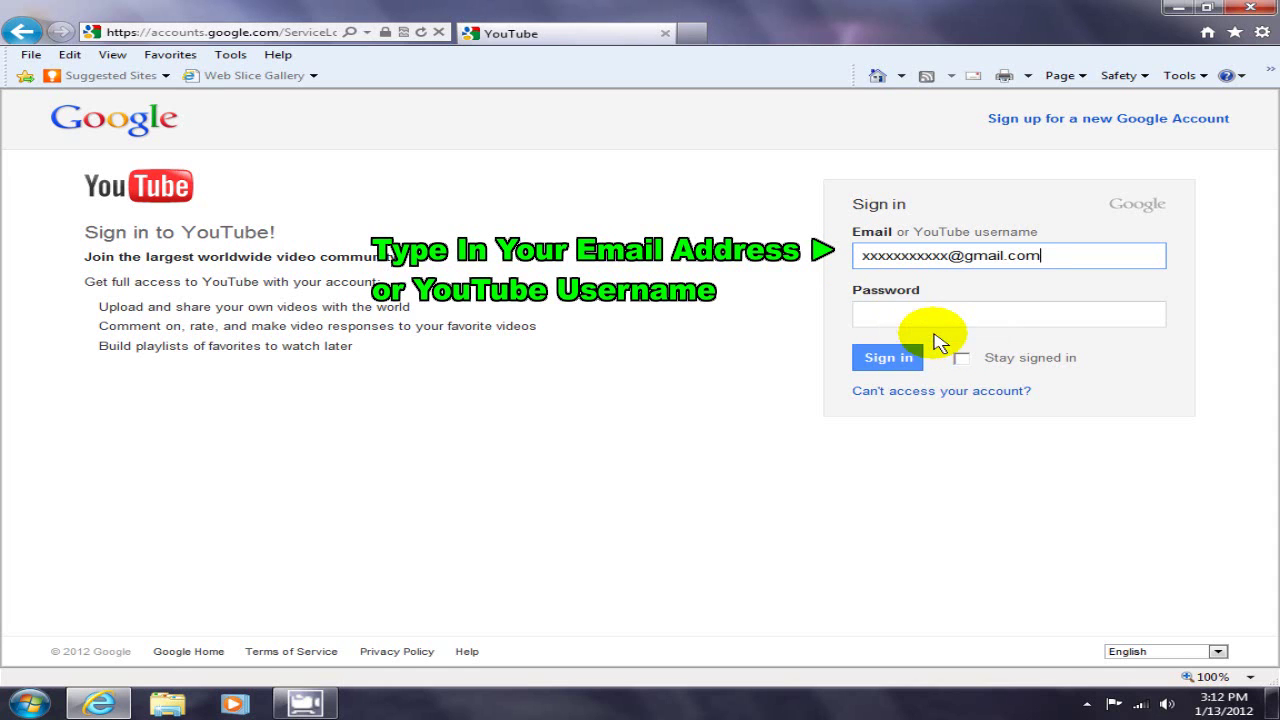
left_click(930, 314)
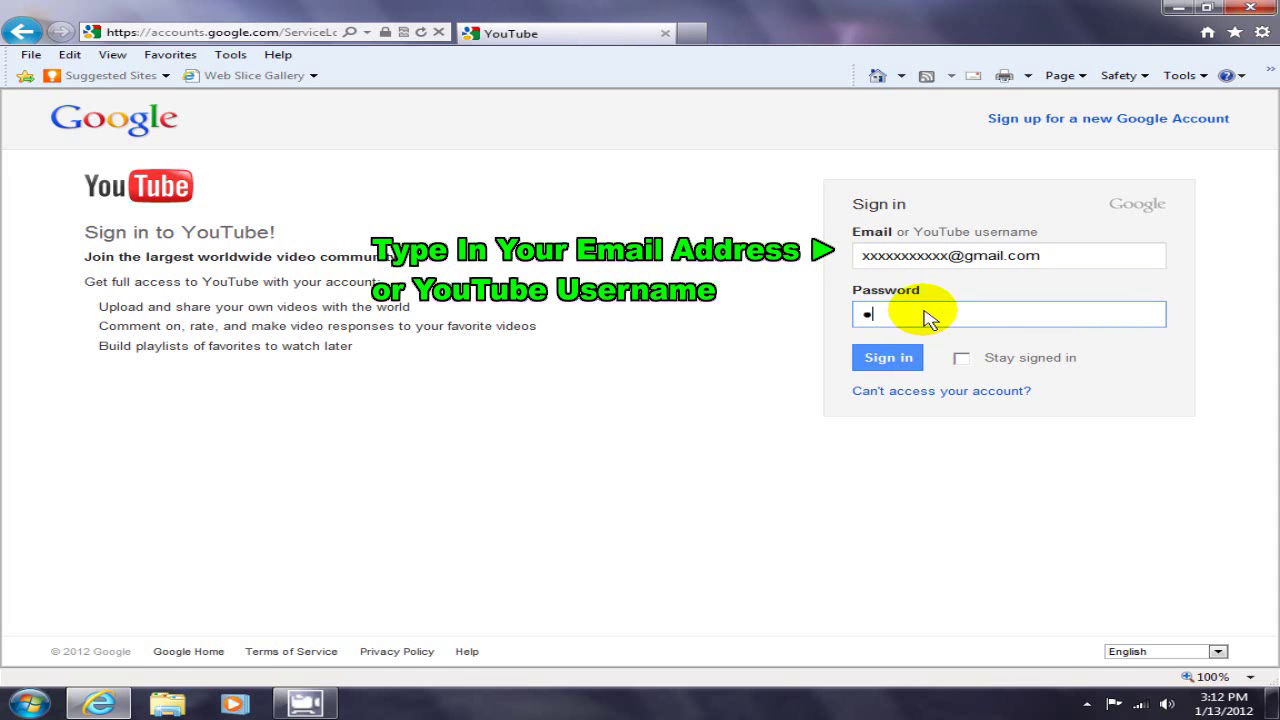
type("•••••••••••••••••••••••••")
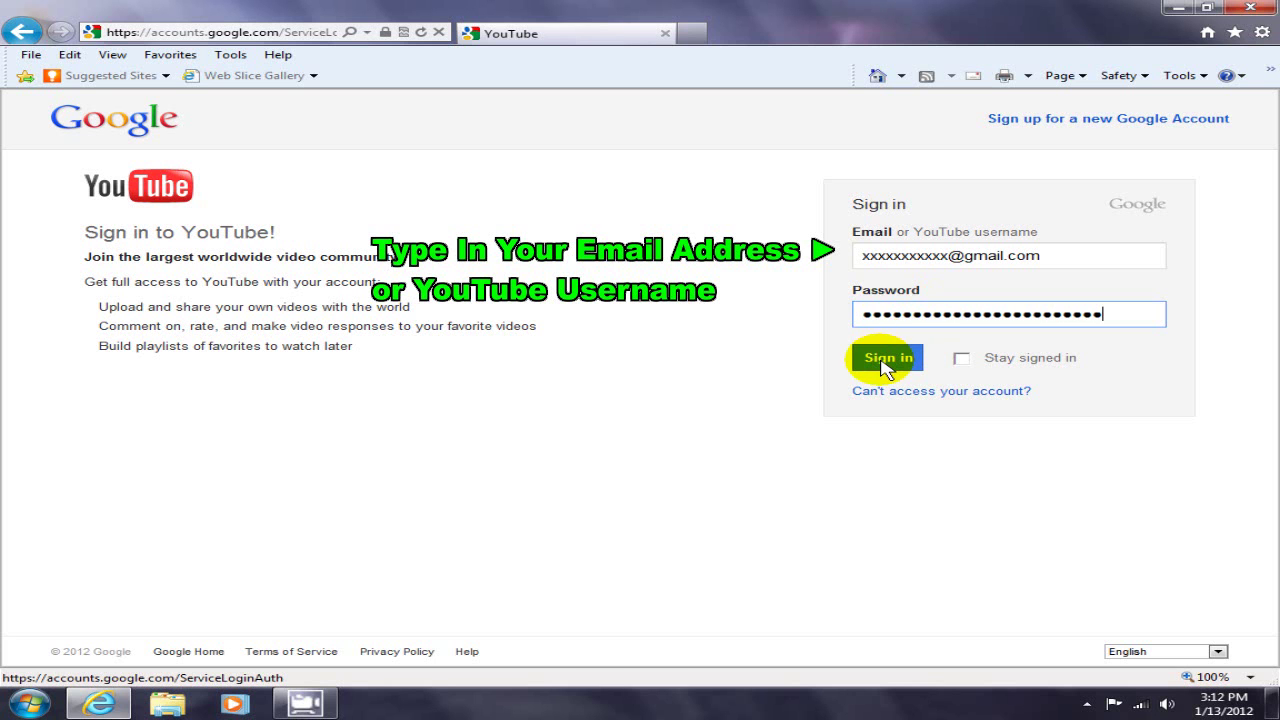
left_click(886, 360)
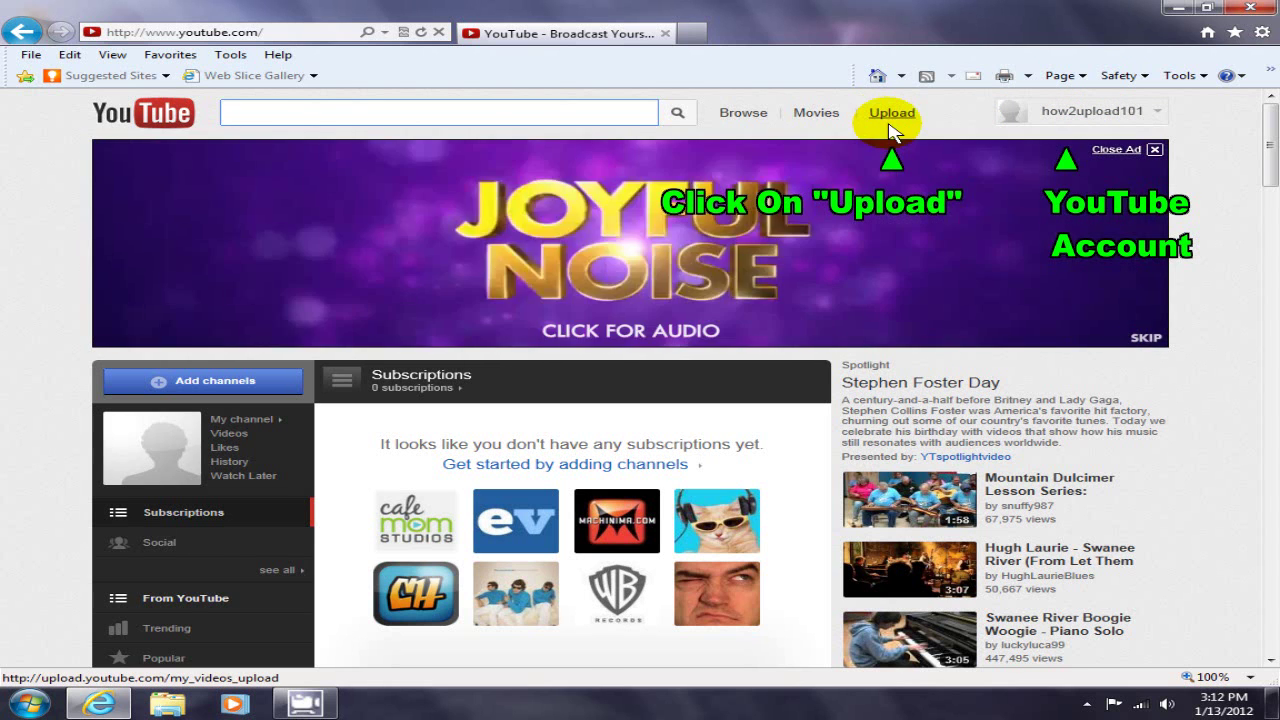
Go from the YouTube home page to the Upload video files page
left_click(891, 116)
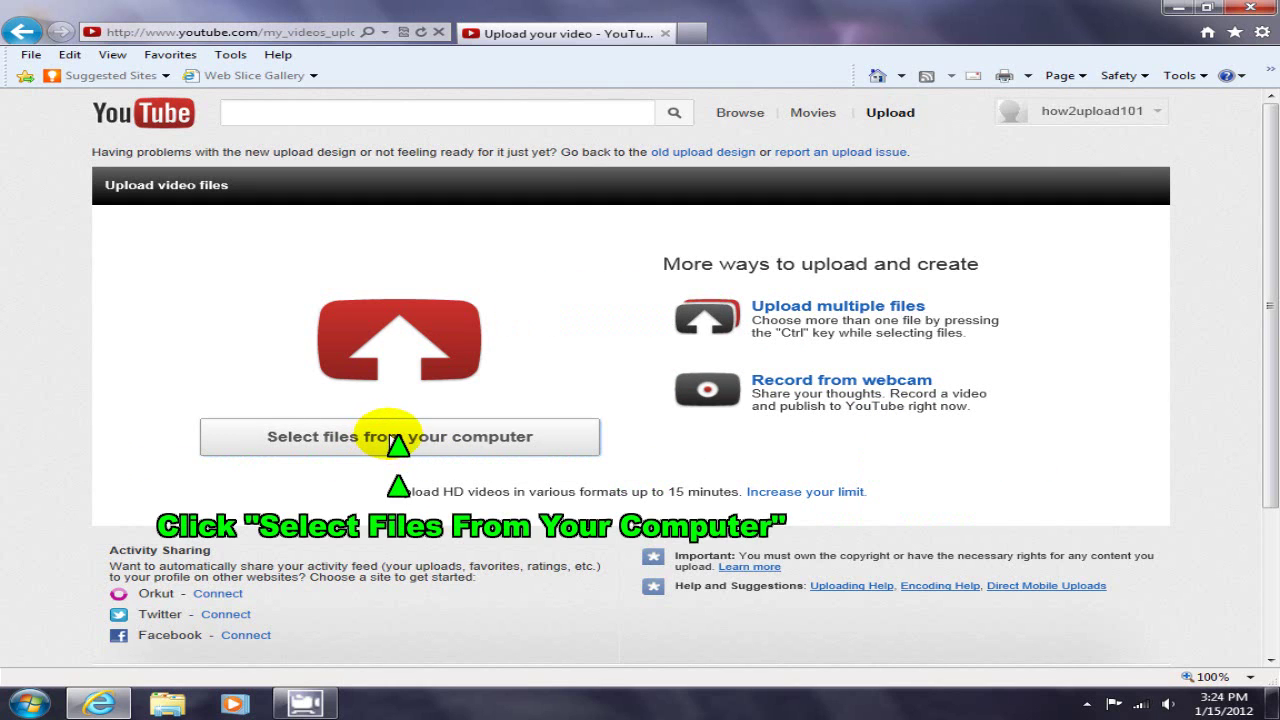
Pick Make Windows 7 Faster & Quicker.WMV from the Videos library to start uploading it
left_click(390, 436)
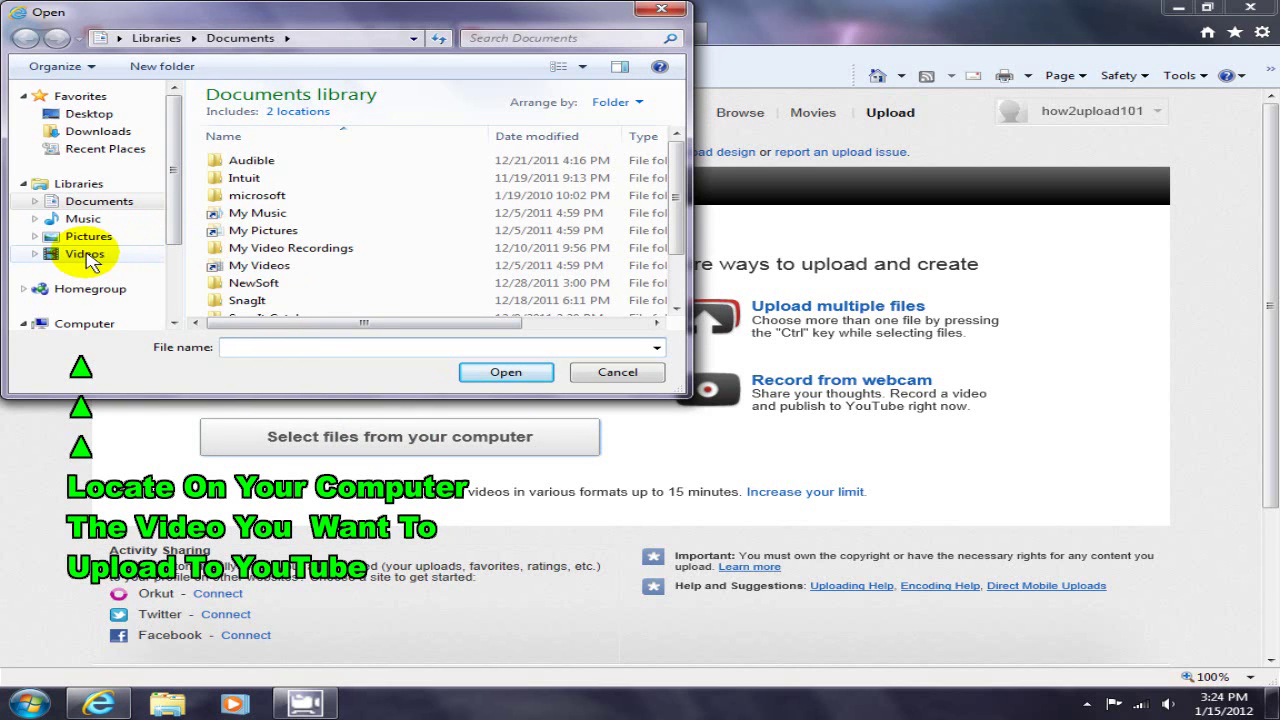
left_click(86, 255)
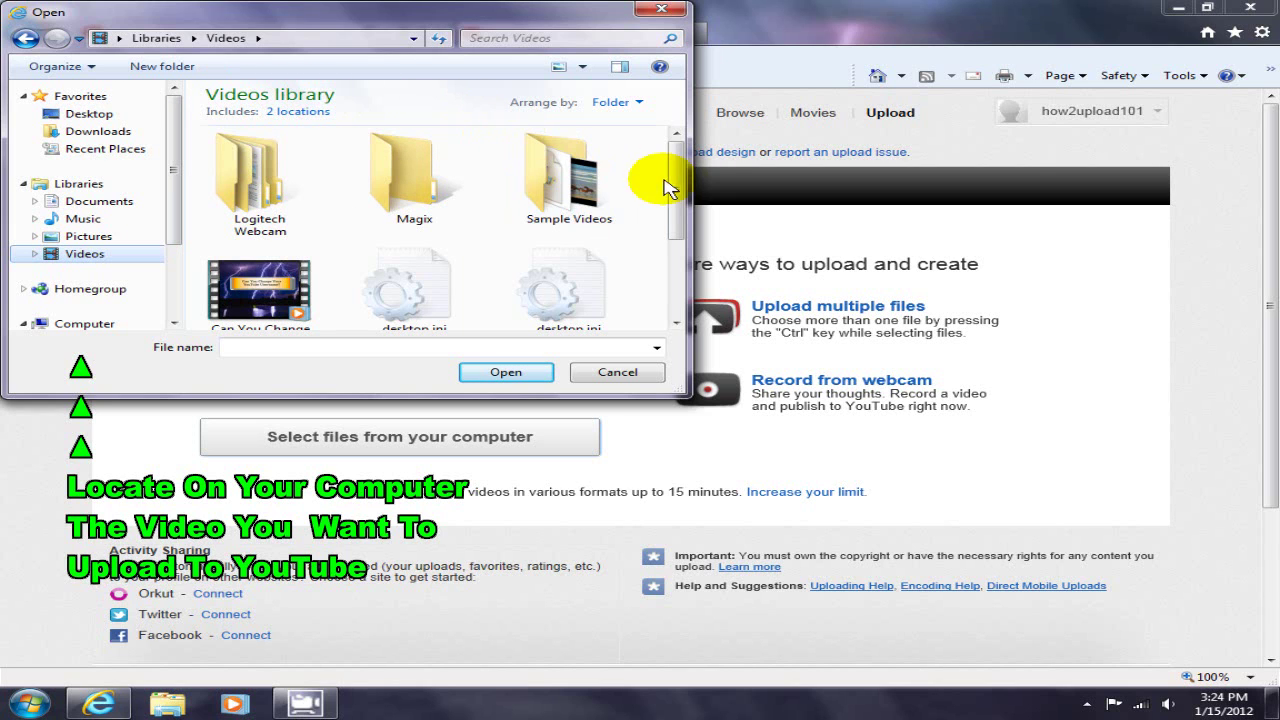
left_click_drag(674, 188, 676, 272)
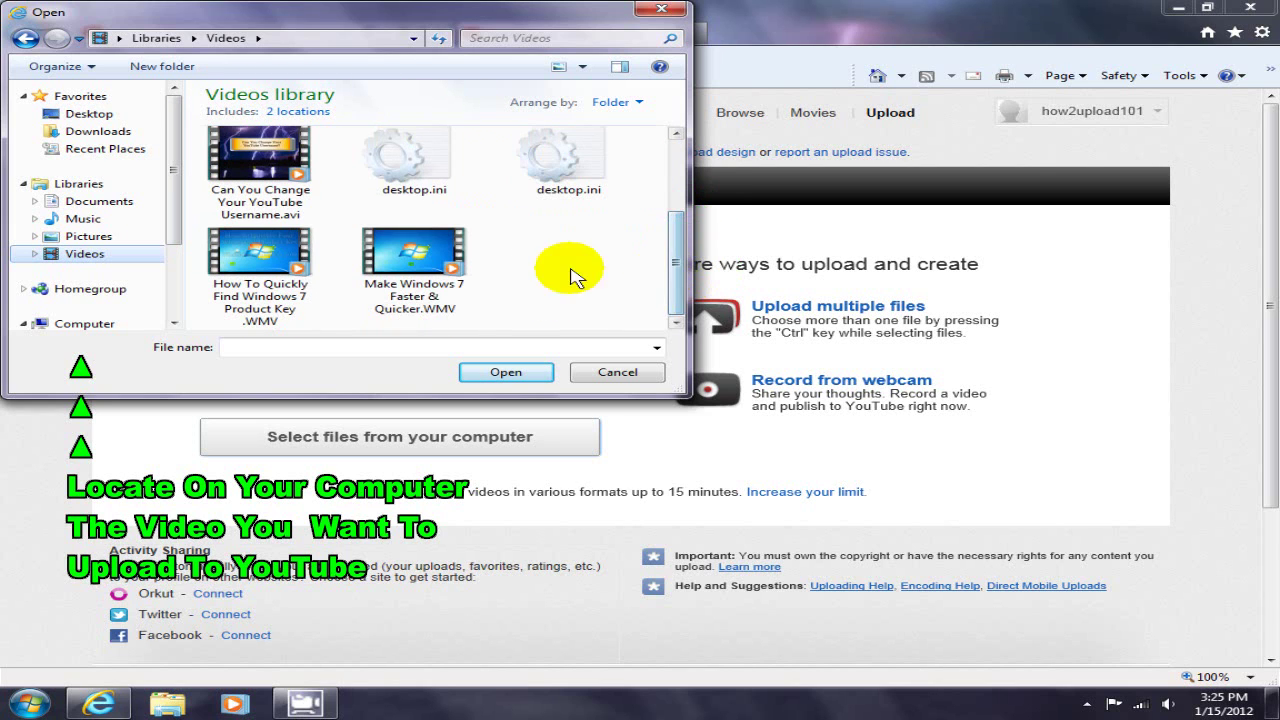
left_click(400, 250)
left_click(400, 262)
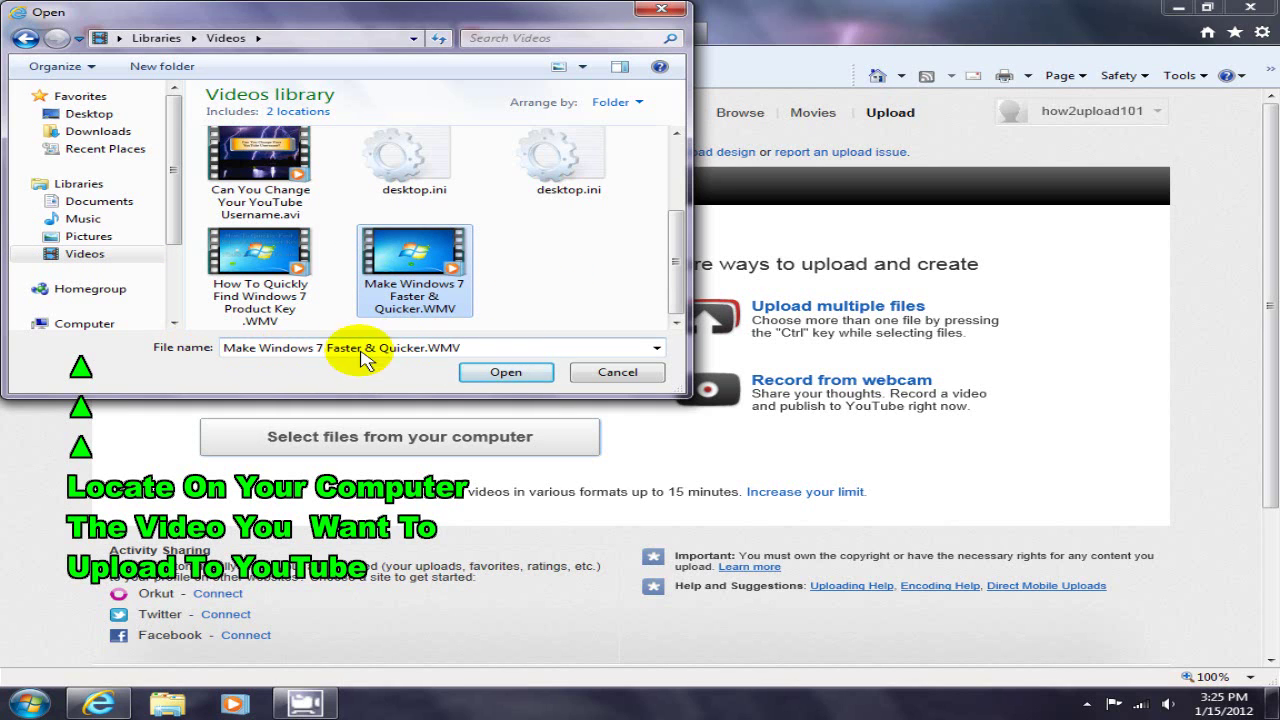
left_click(506, 373)
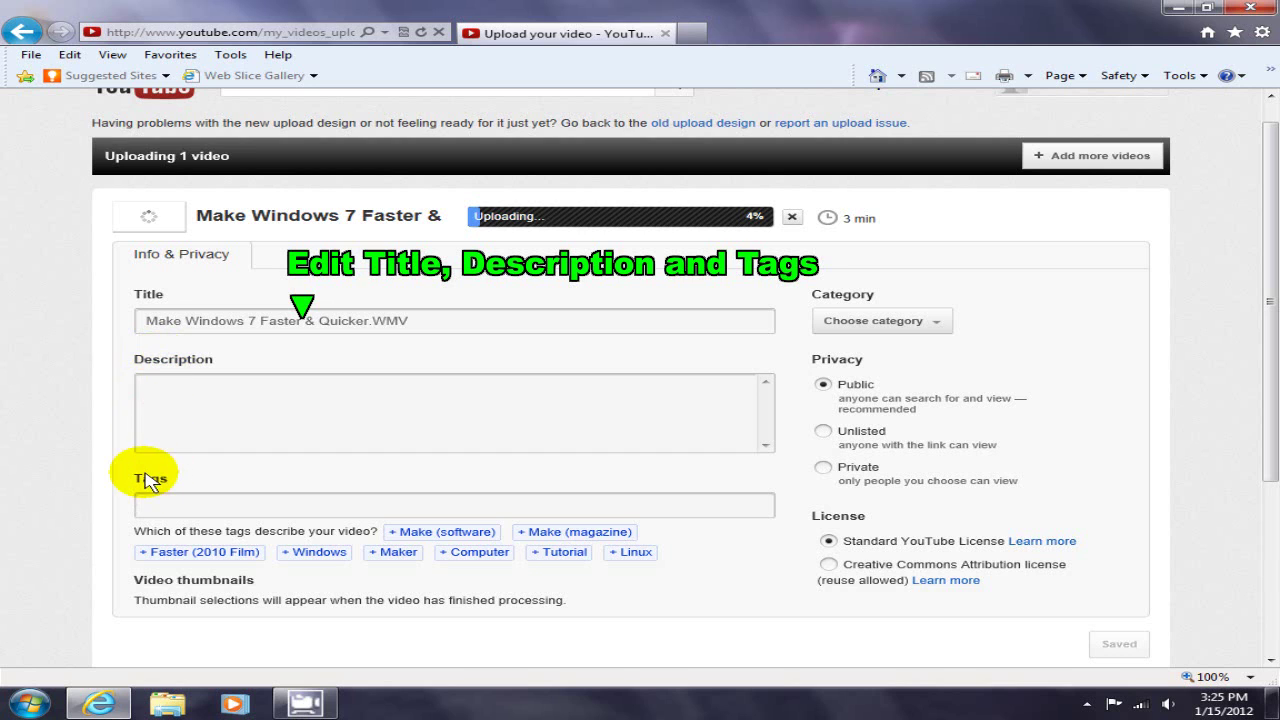
Trim .WMV from the title, then copy the title text into the Description field
left_click(433, 325)
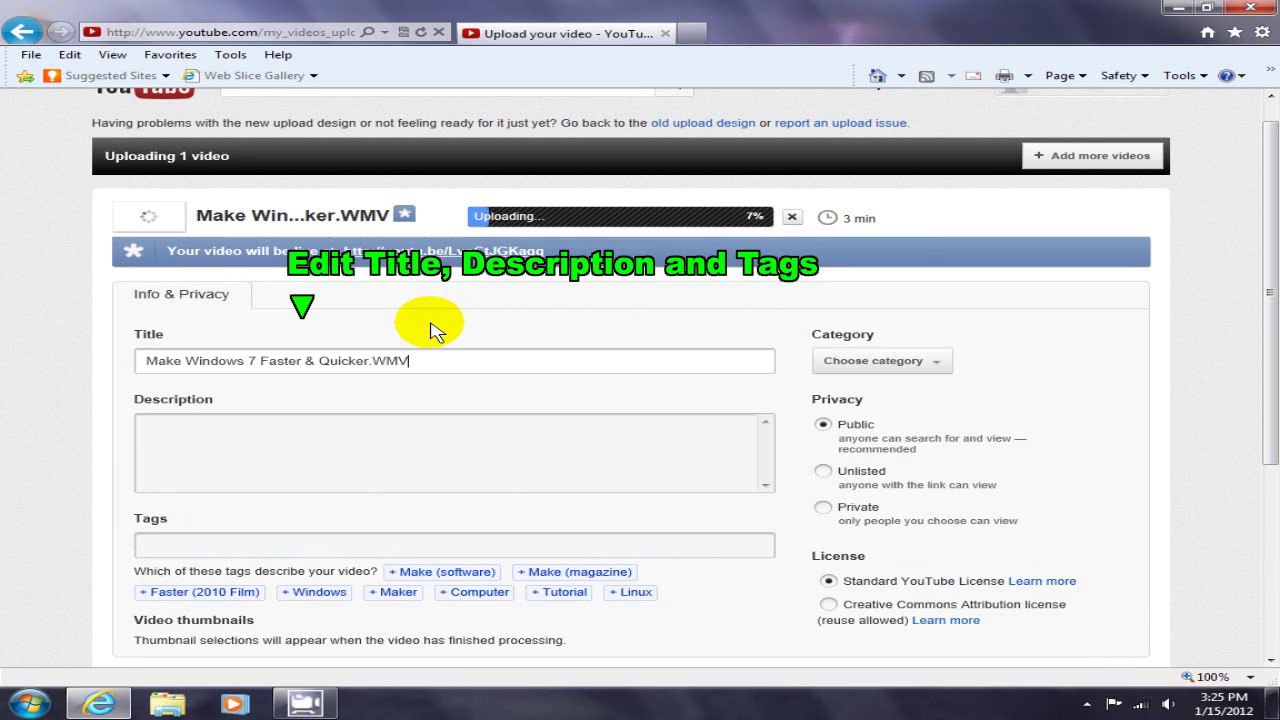
key("BackSpace")
key("BackSpace")
key("BackSpace")
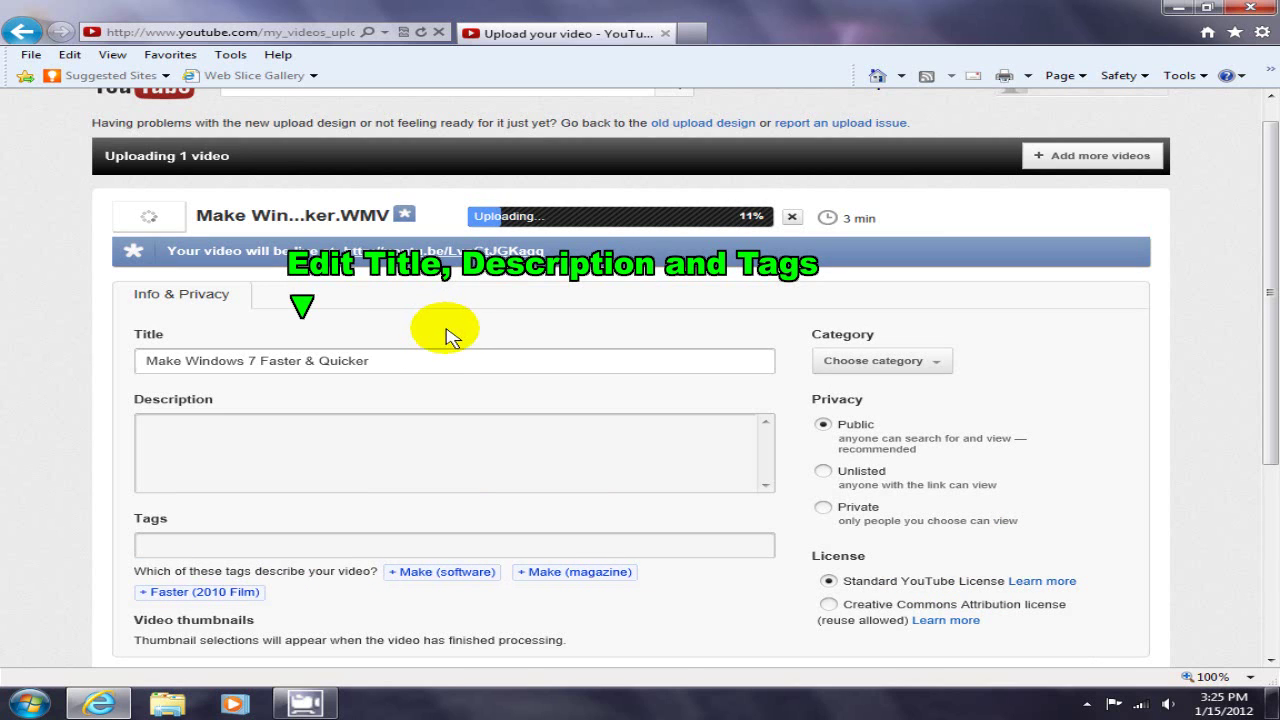
left_click_drag(377, 361, 130, 367)
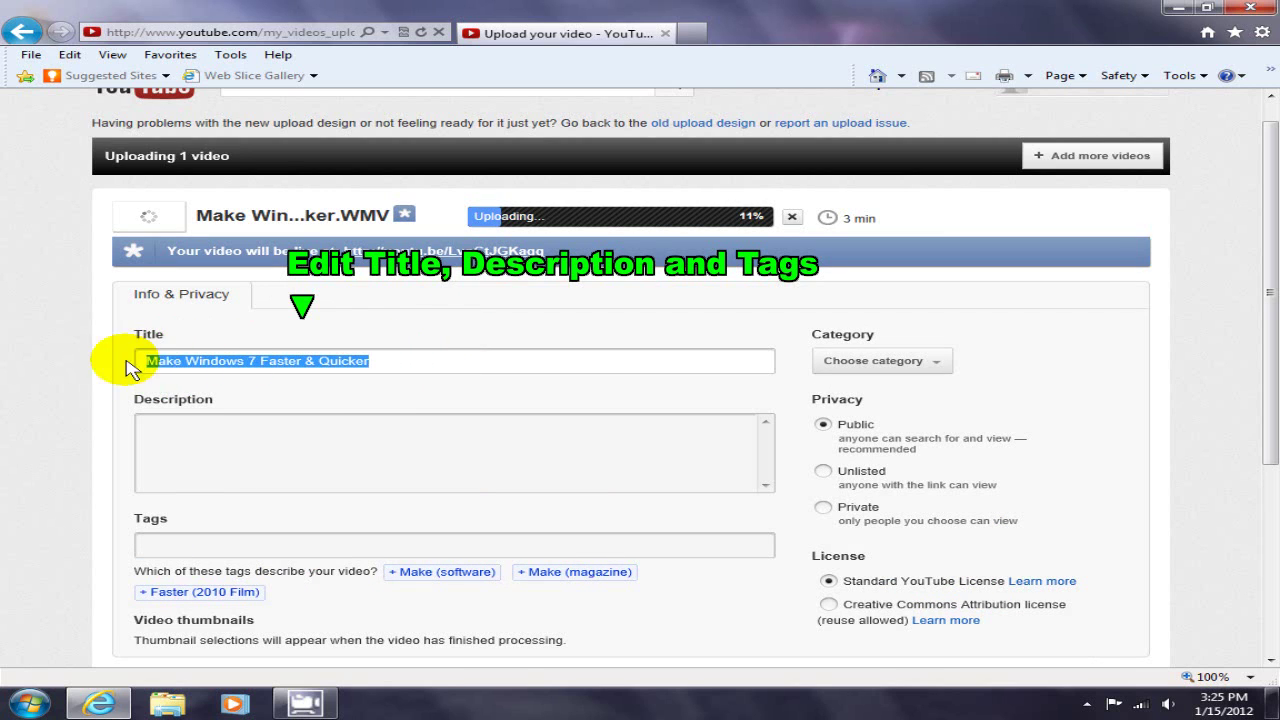
right_click(182, 361)
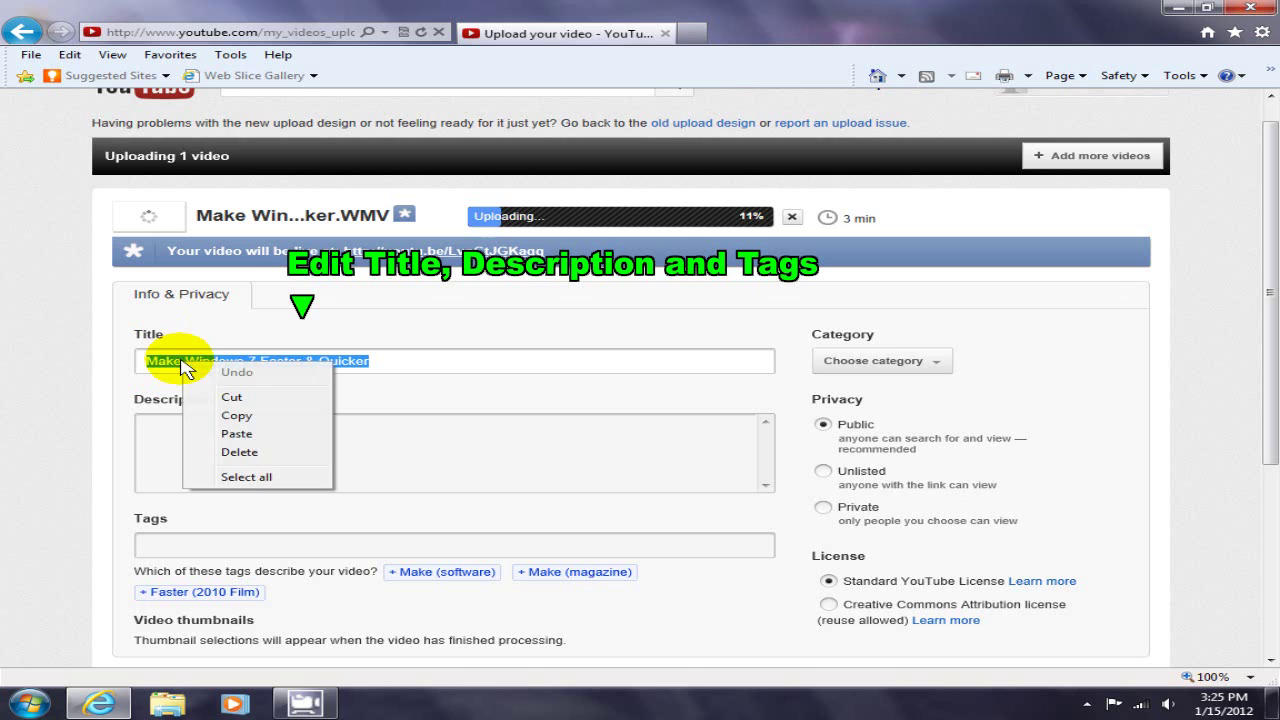
left_click(248, 420)
left_click(232, 450)
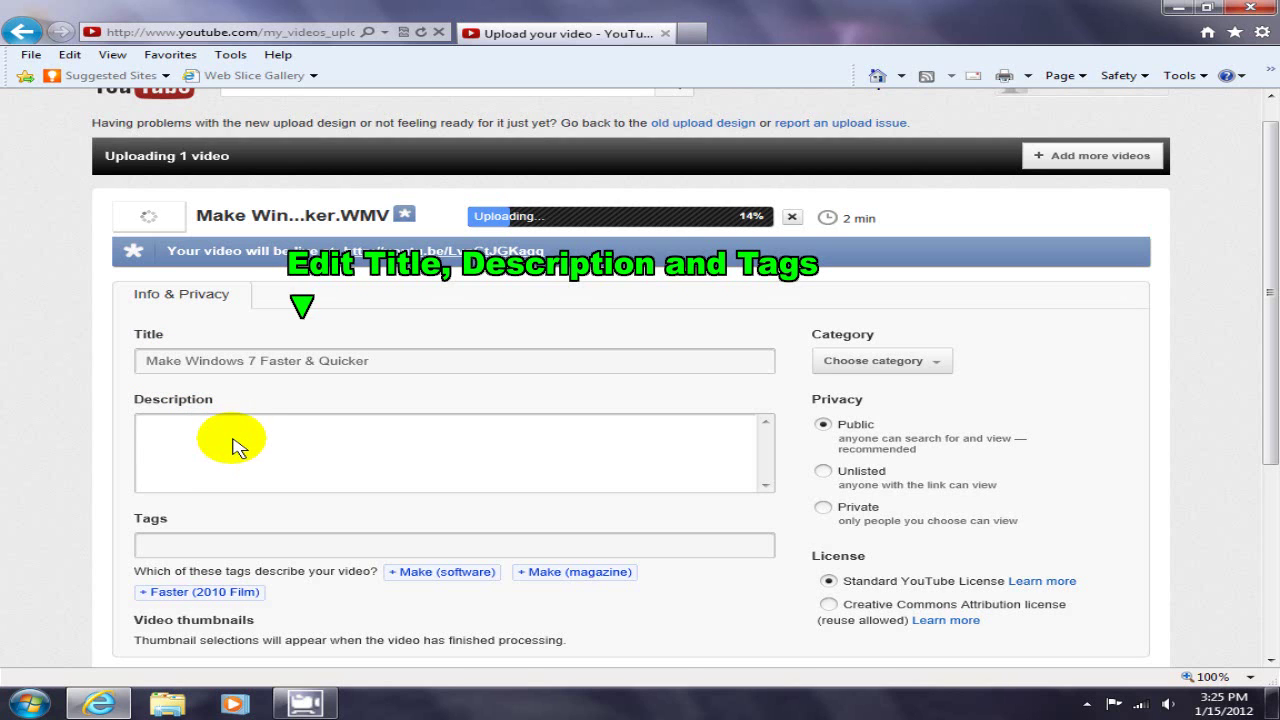
right_click(248, 428)
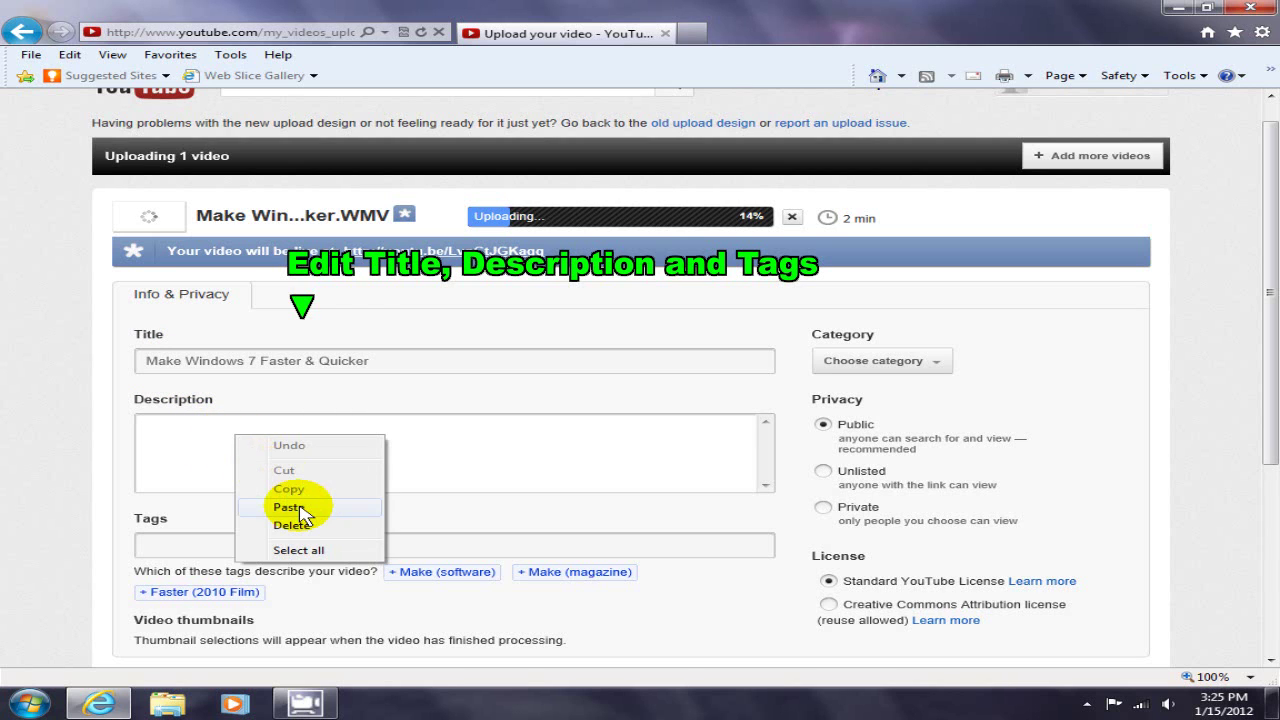
left_click(296, 505)
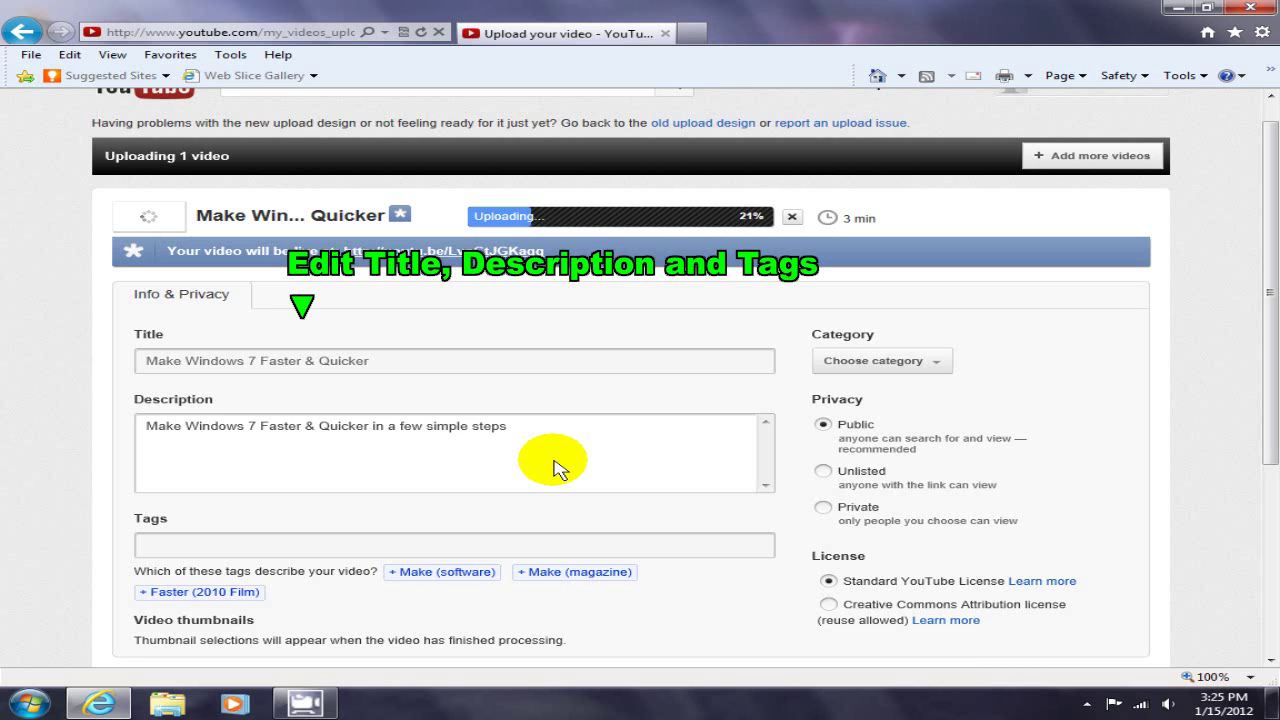
Enter the 'windows' tags and add the suggested Tutorial, Computer and Desktop tags
left_click(150, 544)
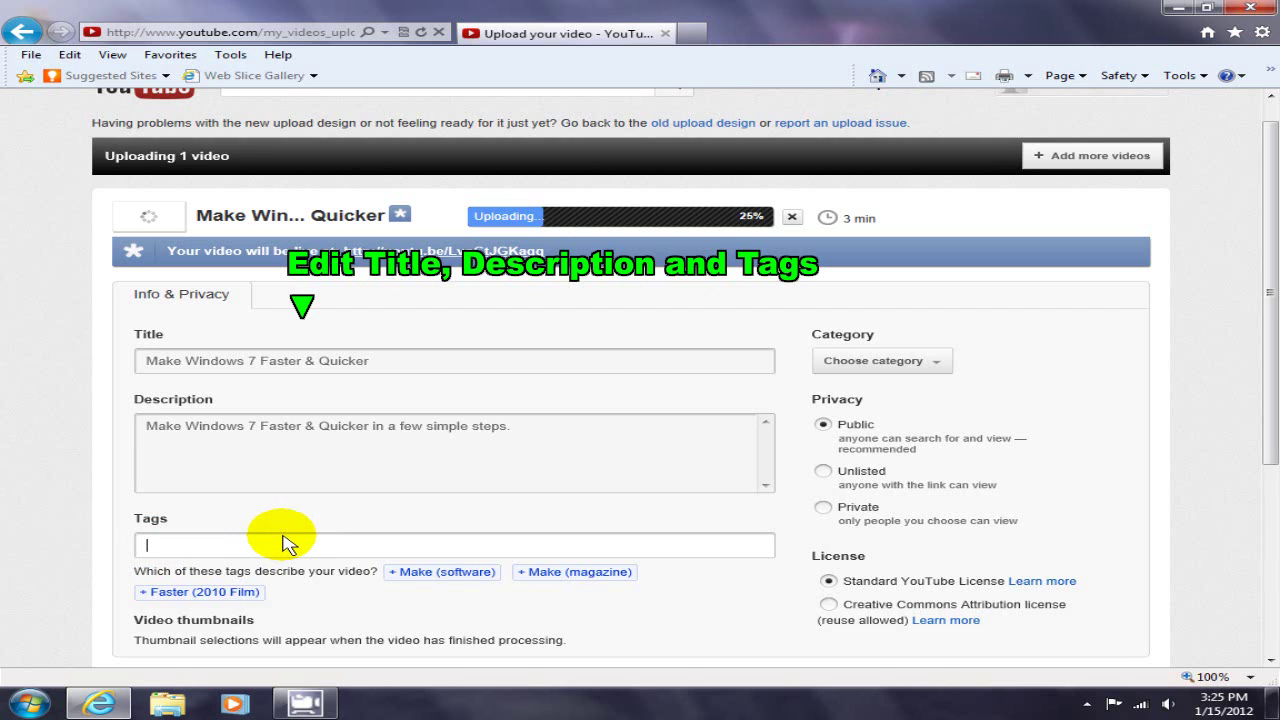
type("windows 7 32bit 64bit")
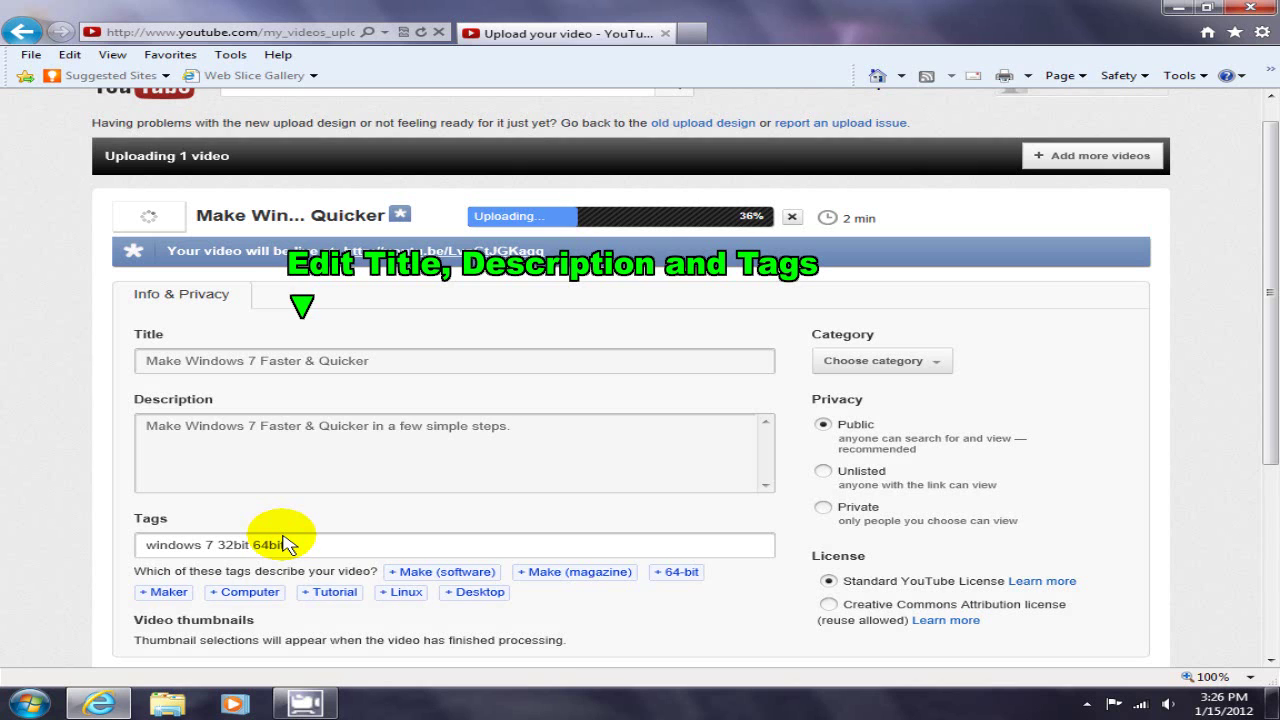
left_click(325, 592)
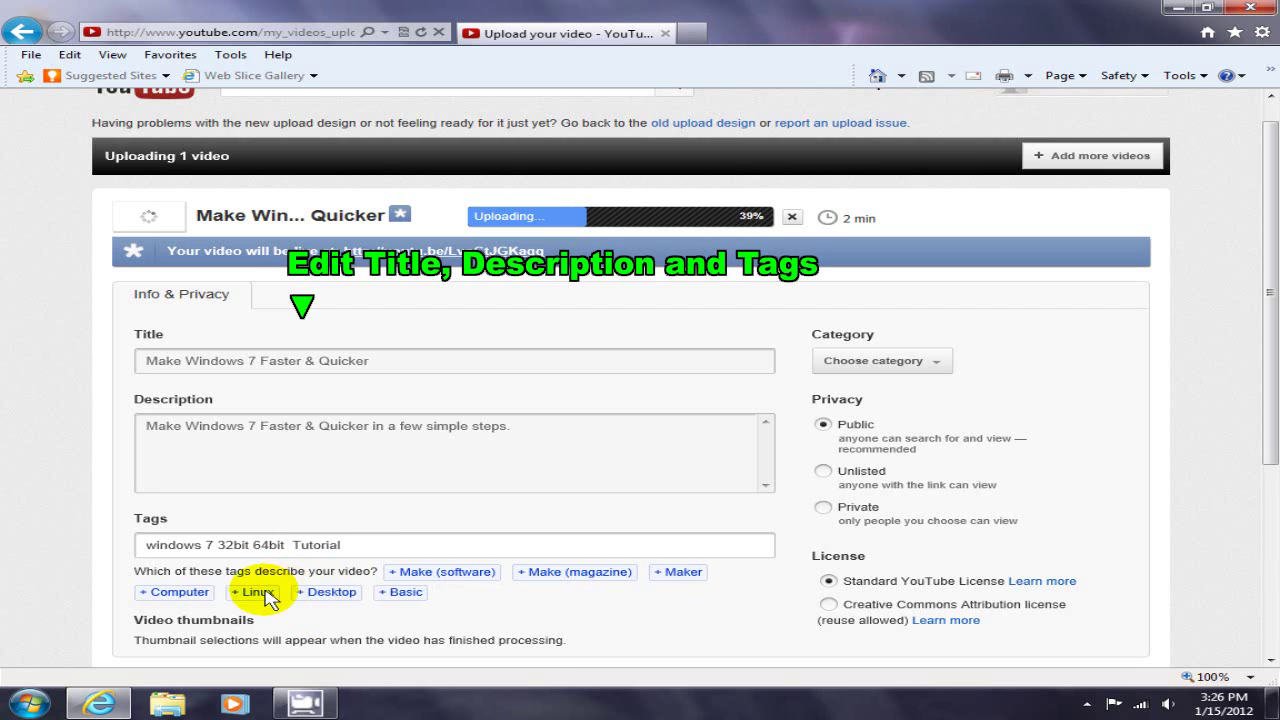
left_click(180, 592)
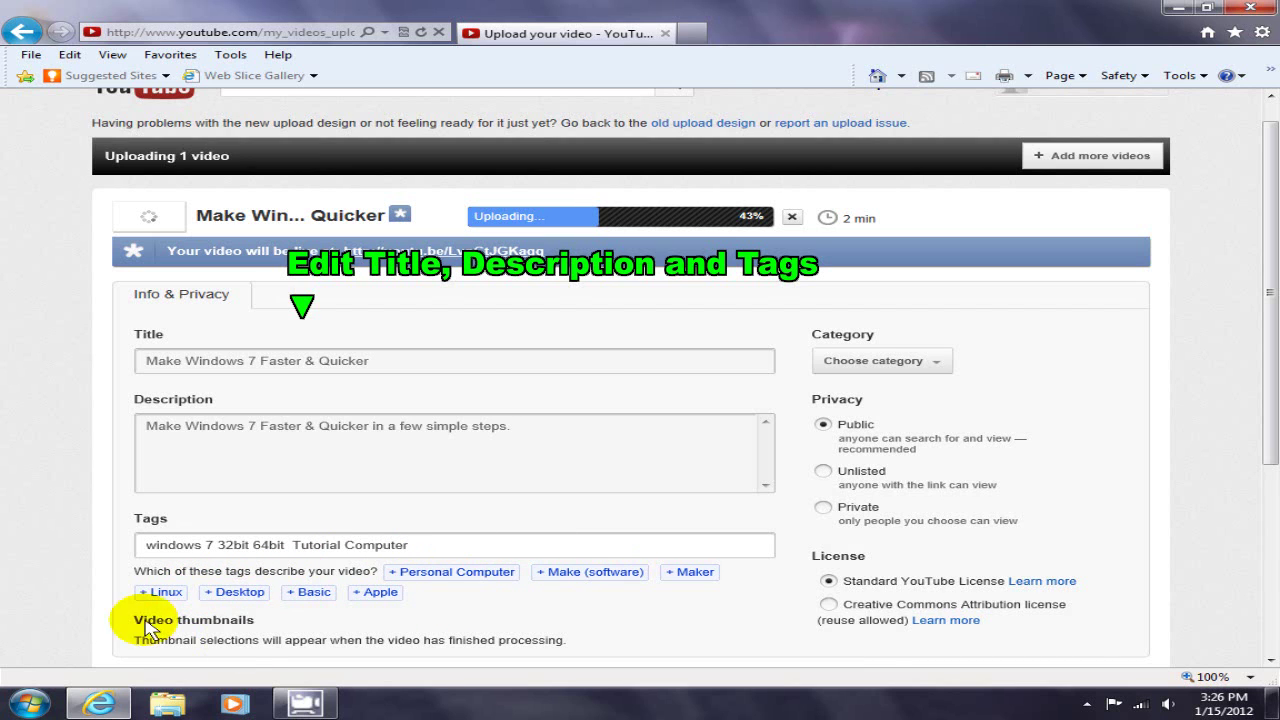
left_click(233, 592)
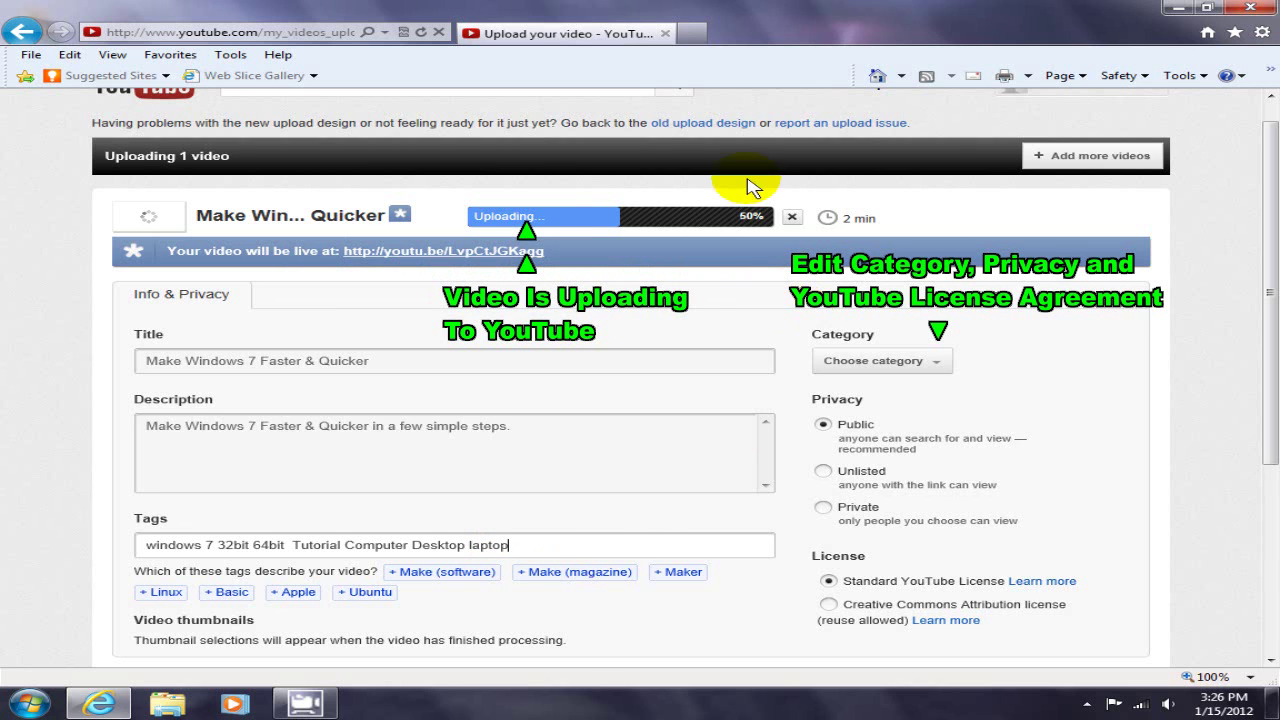
Set the video's category to Howto & Style
left_click(937, 366)
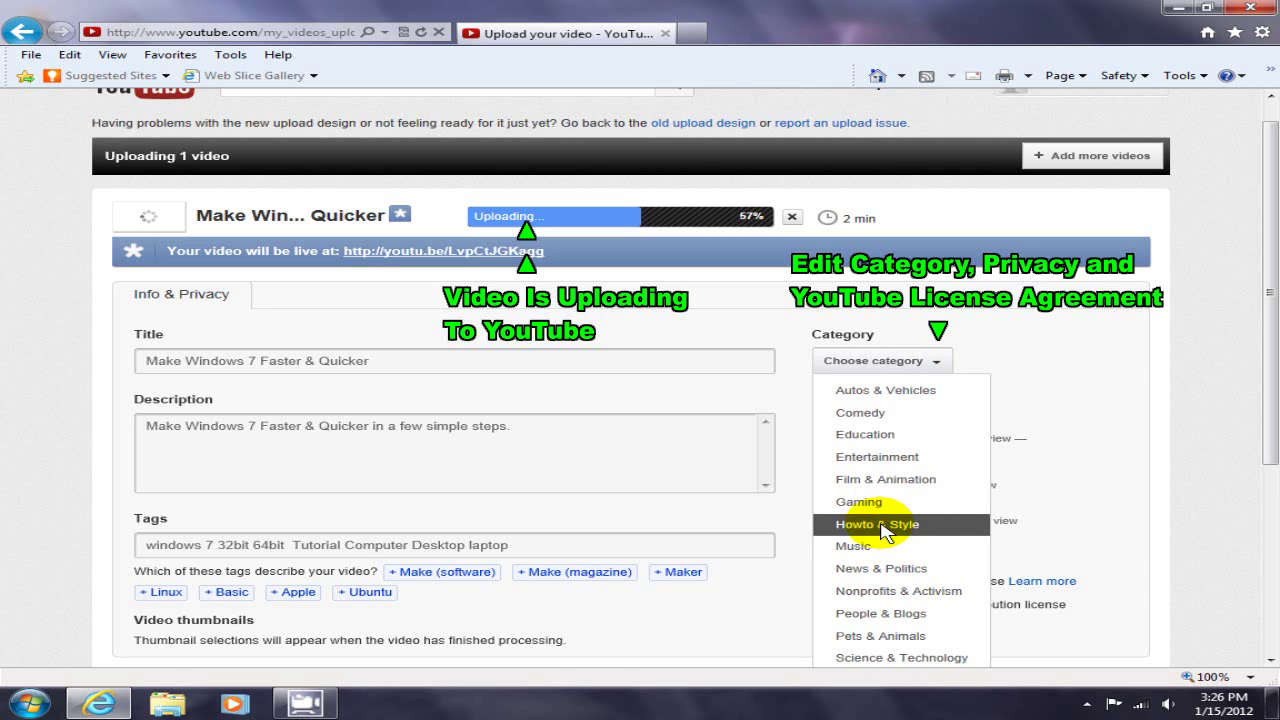
left_click(884, 526)
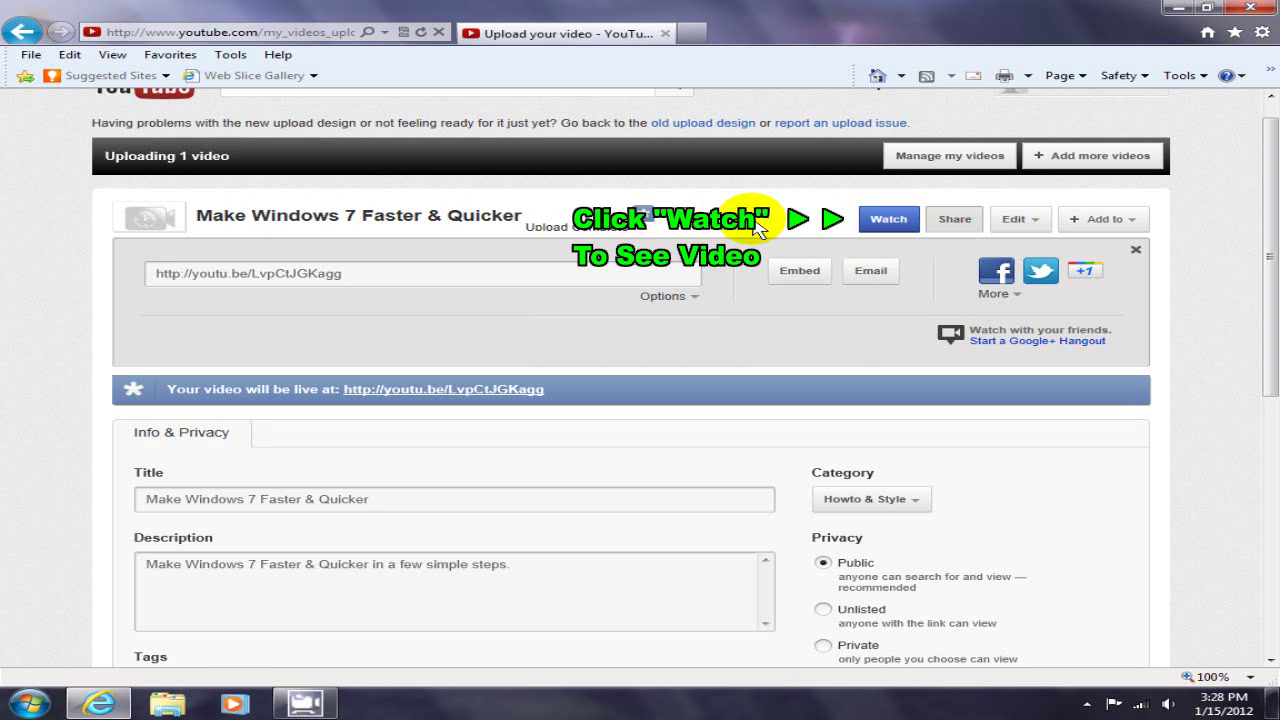
Open the uploaded video's watch page in a new tab
left_click(893, 221)
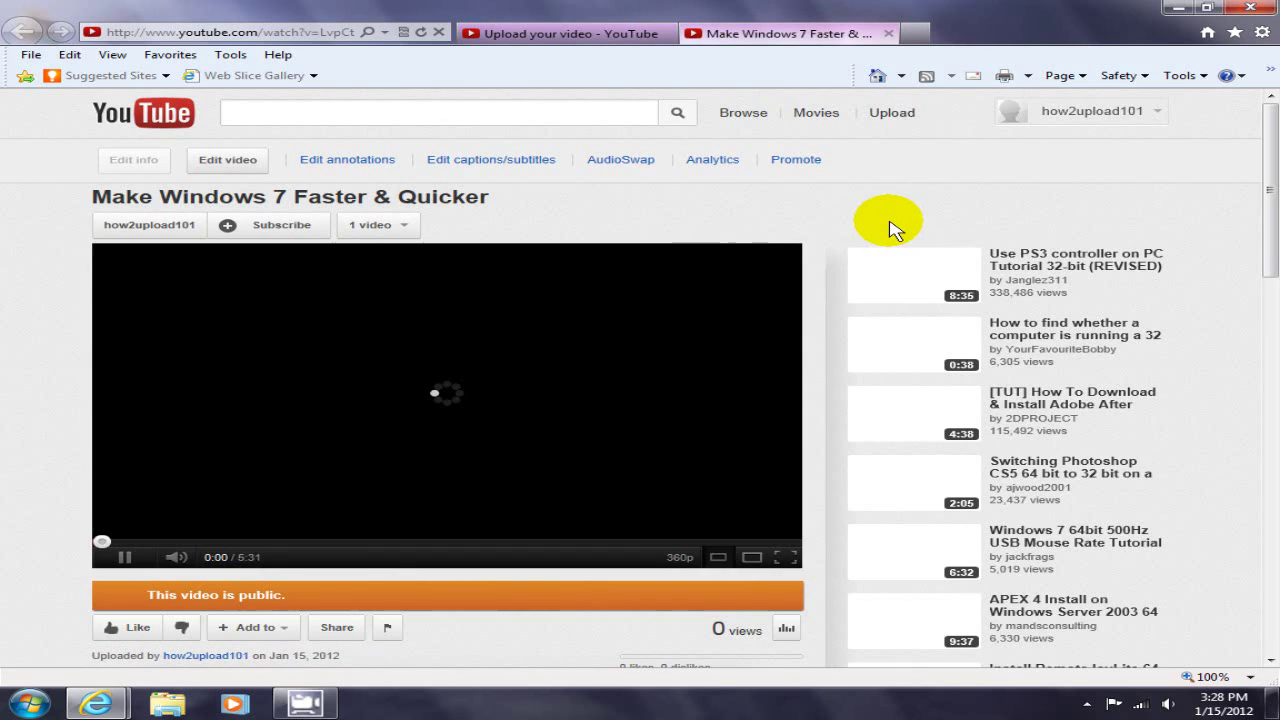